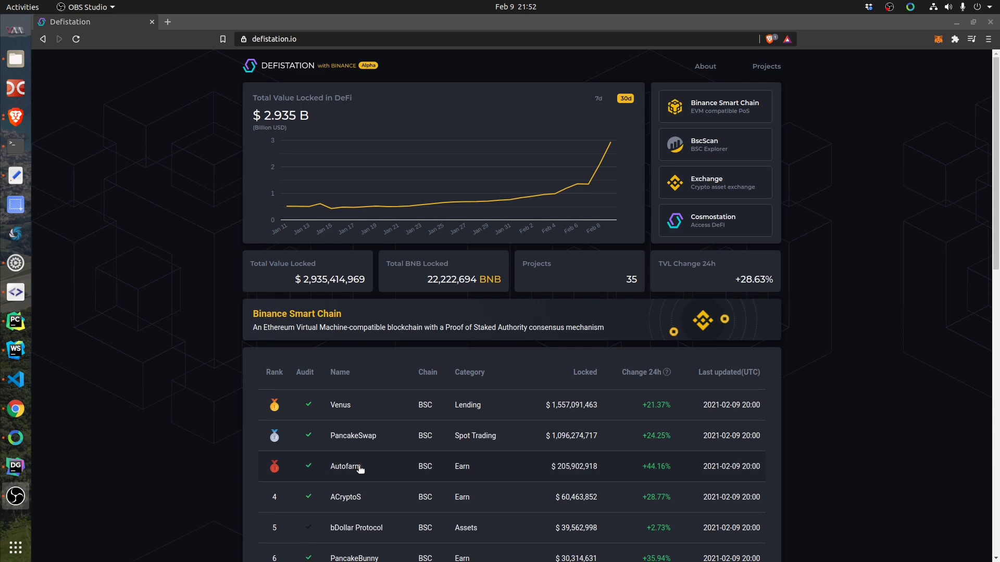
Open Autofarm from the Defistation project ranking and connect the crypto wallet to the site.
click(360, 468)
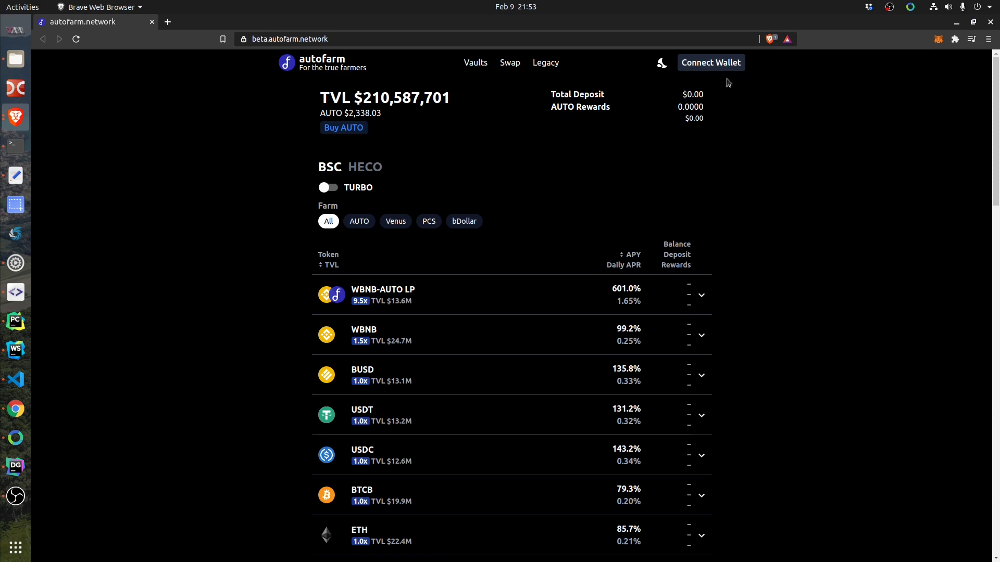
click(731, 67)
click(512, 259)
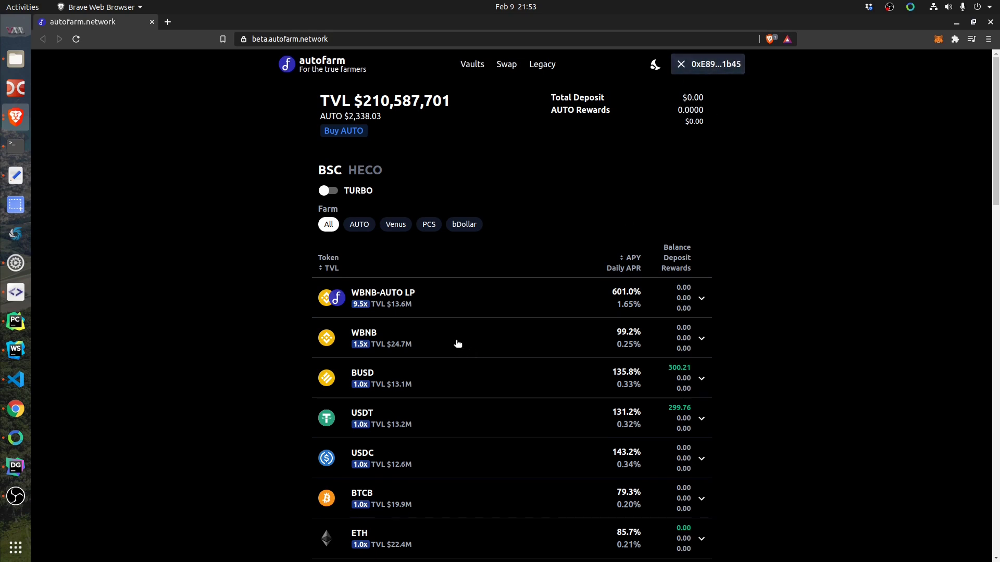
Examine the BSC vault list, comparing the tokens and LP pairs by TVL, APY, daily APR and wallet balance.
scroll(815, 366, down, 2)
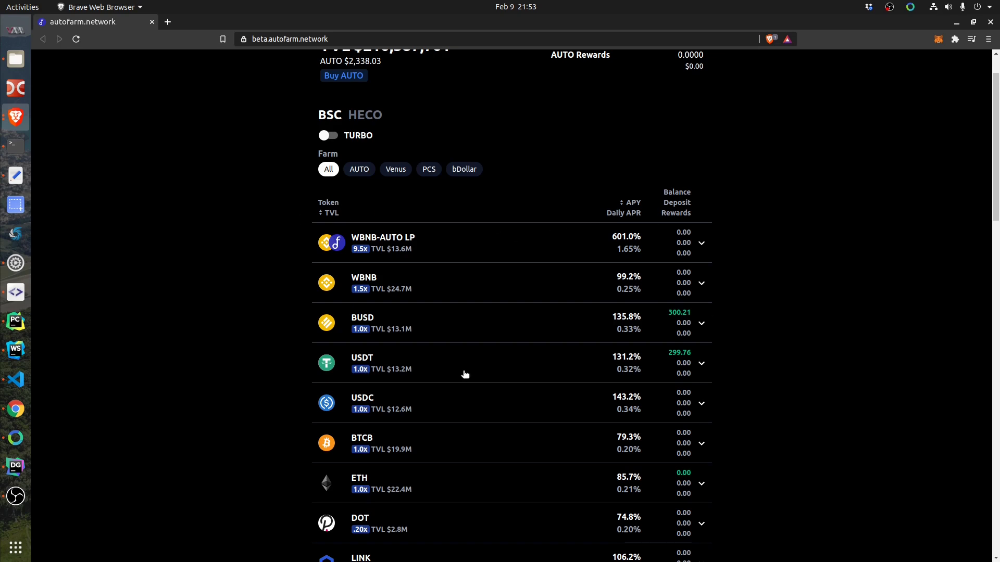
scroll(464, 373, down, 1)
scroll(373, 283, down, 2)
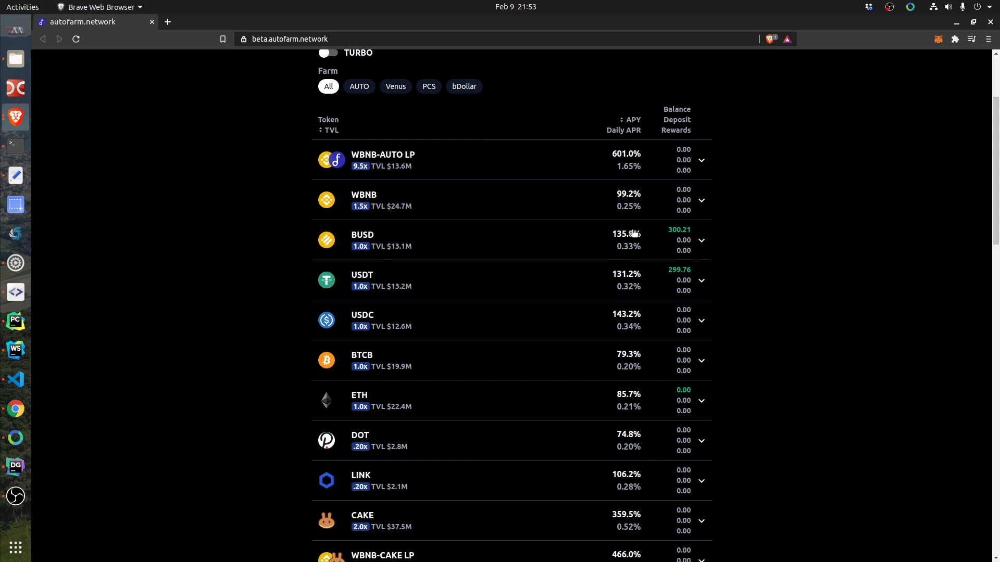
scroll(633, 276, down, 3)
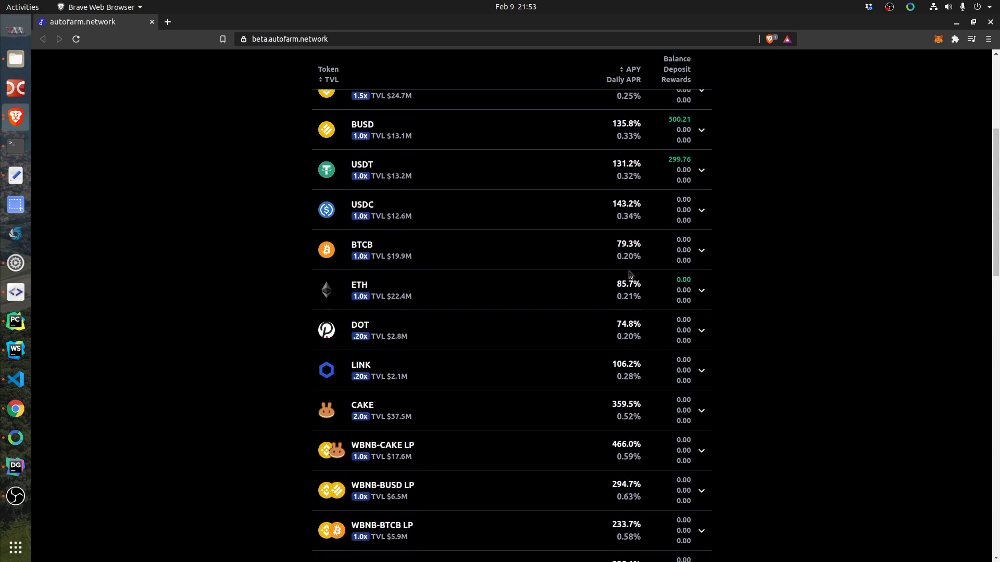
scroll(623, 267, down, 3)
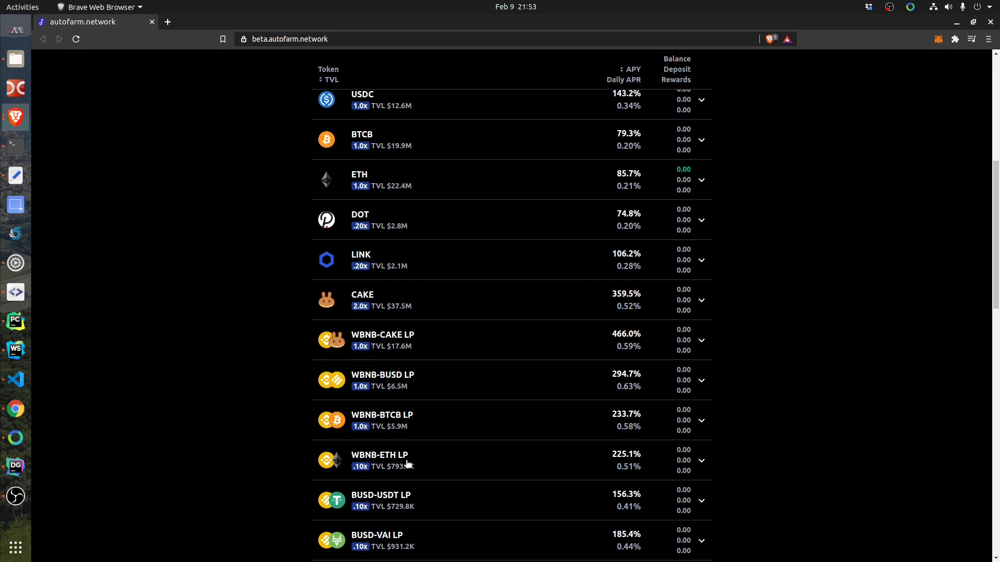
scroll(428, 503, down, 2)
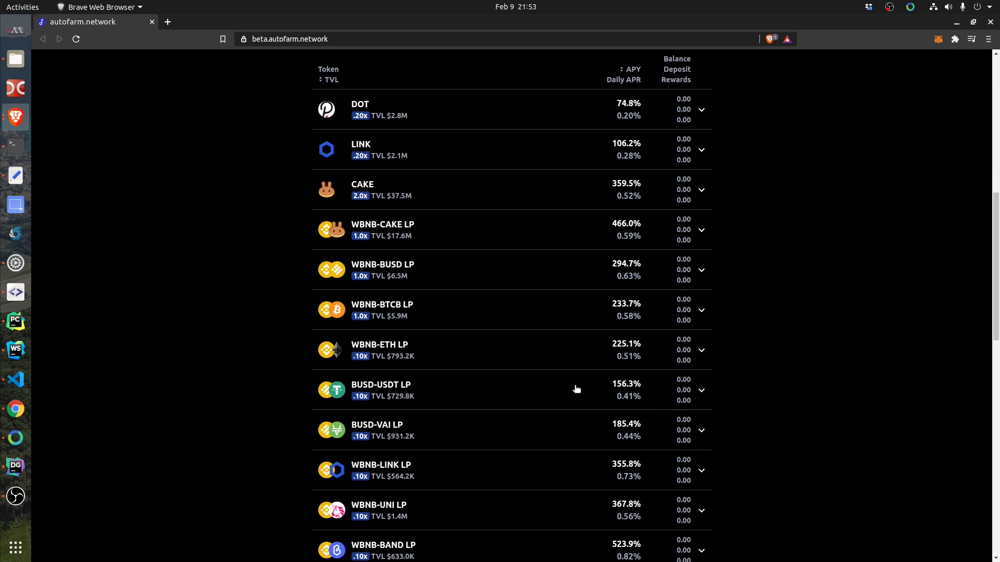
scroll(701, 394, down, 15)
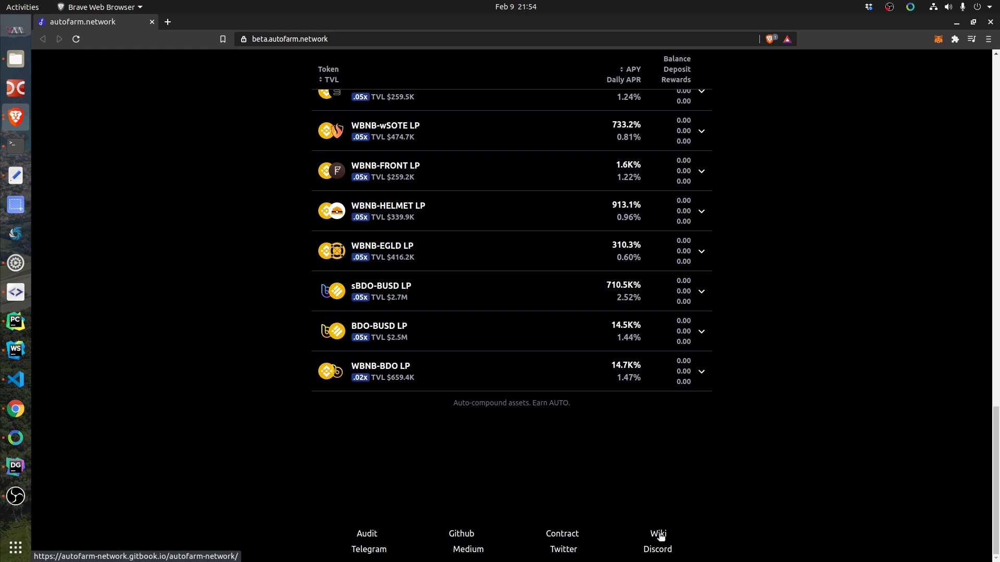
Consult the "(BSC) Provide Liquidity + Vaults" guide in the Autofarm wiki and close it.
click(658, 534)
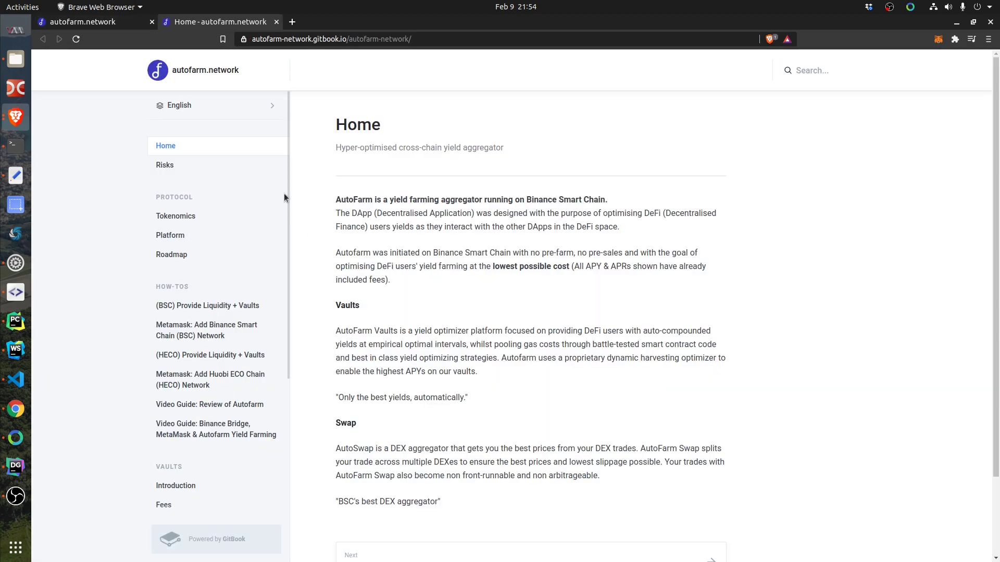
click(215, 310)
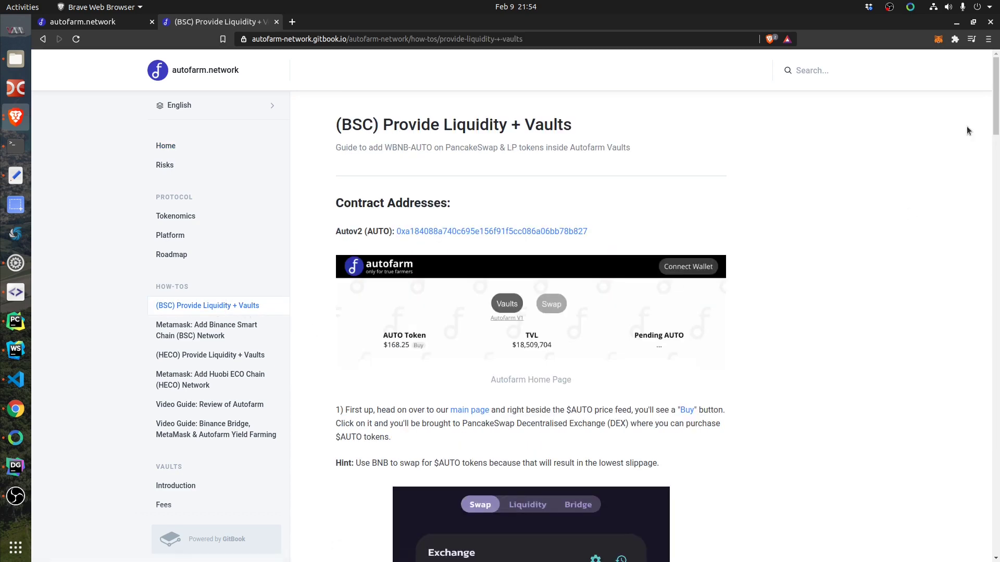
scroll(983, 164, down, 5)
scroll(983, 164, down, 2)
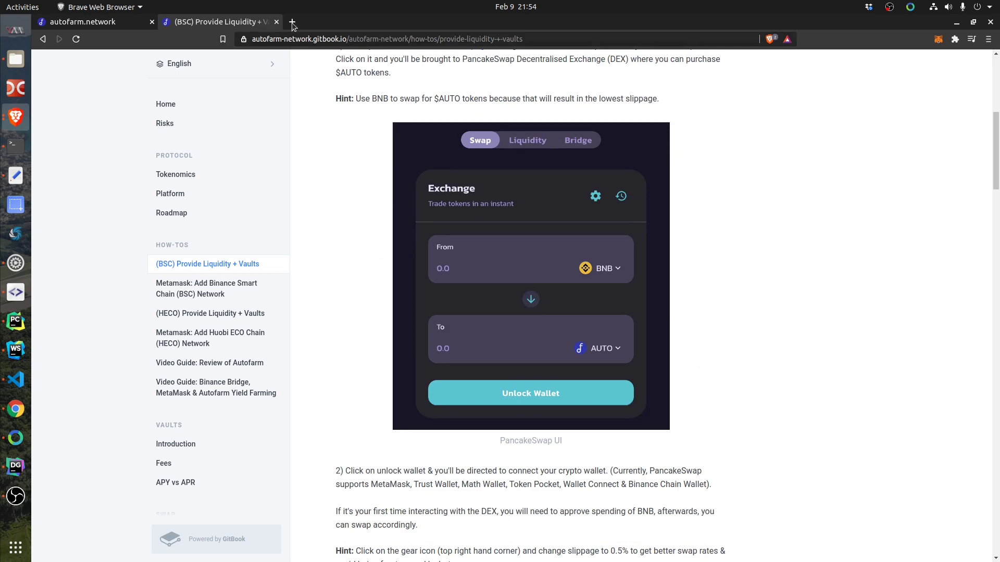
click(277, 22)
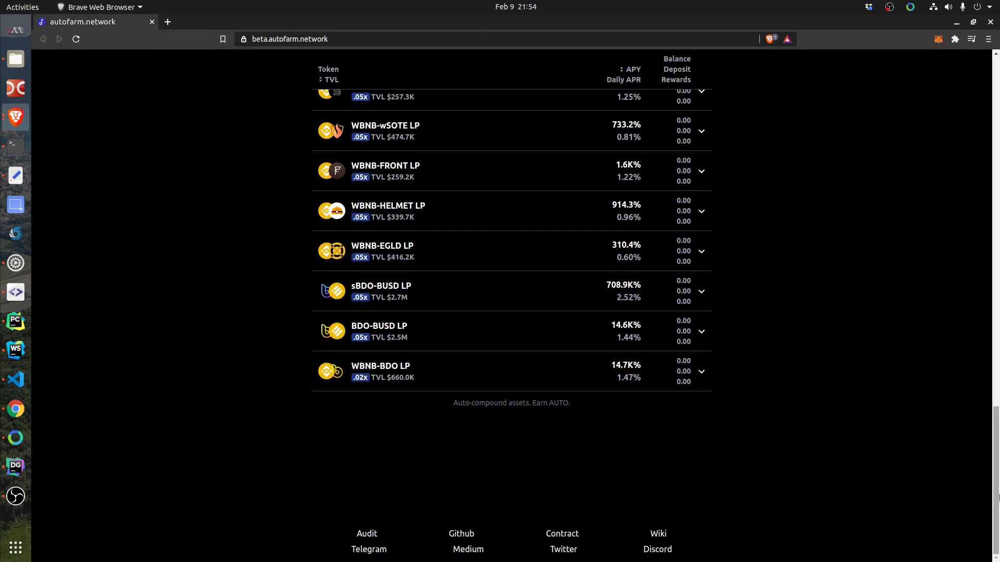
Open PancakeSwap through Autofarm's AUTO purchase link and acknowledge the imported token warning for AUTOv2.
drag(995, 485, 975, 77)
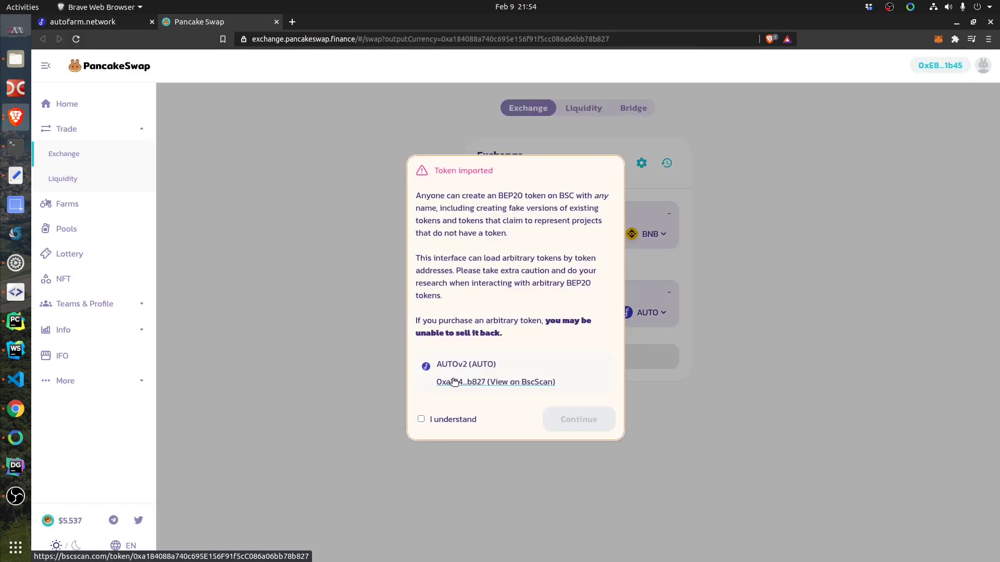
click(443, 419)
click(579, 419)
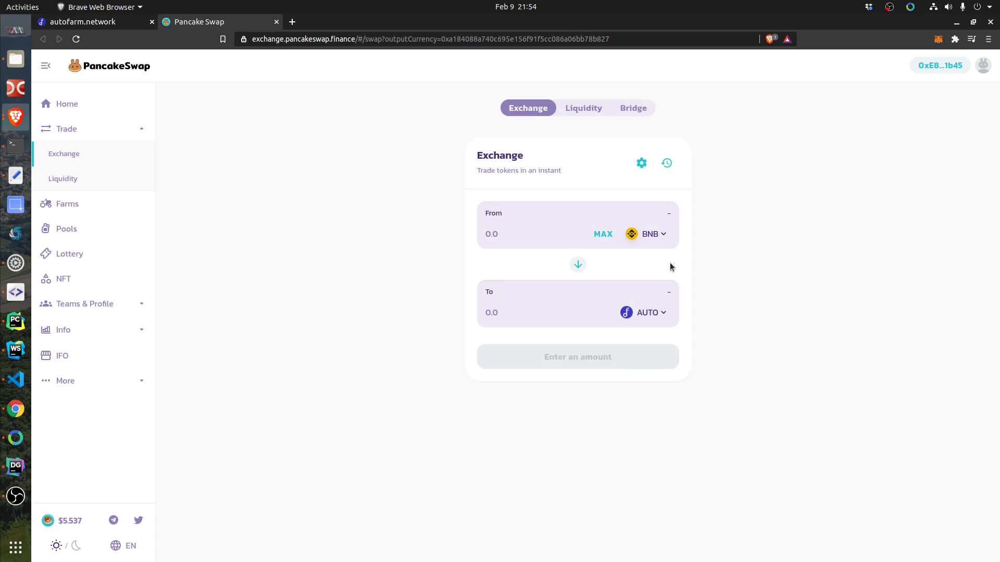
Start adding liquidity on PancakeSwap with BUSD as the first token and USDT as the second.
click(591, 109)
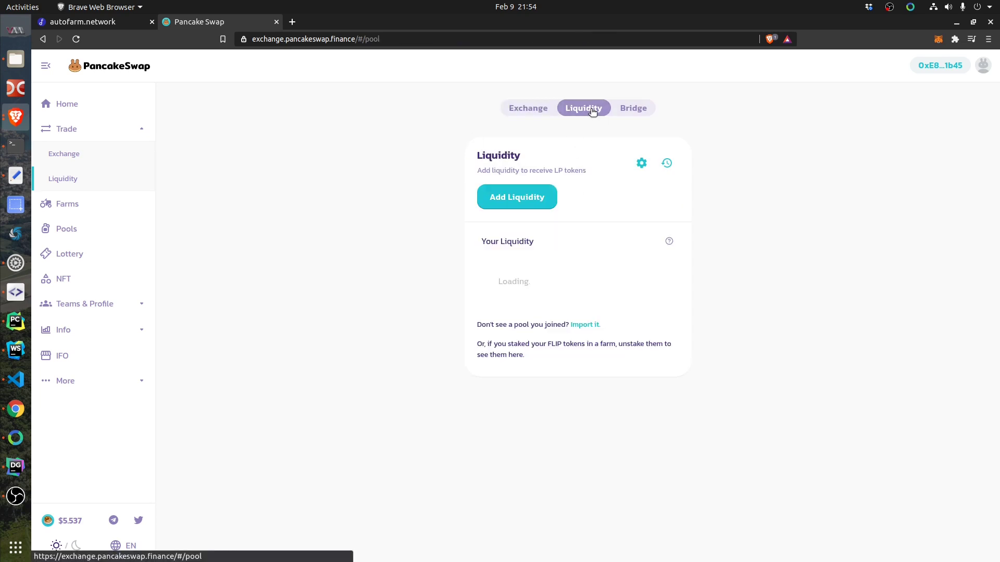
click(524, 204)
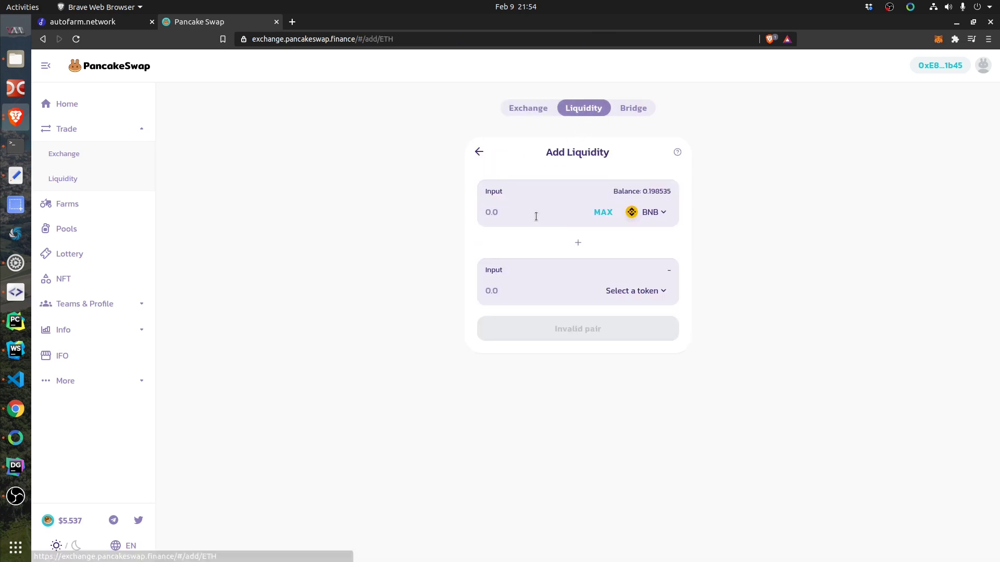
click(650, 212)
text(busd)
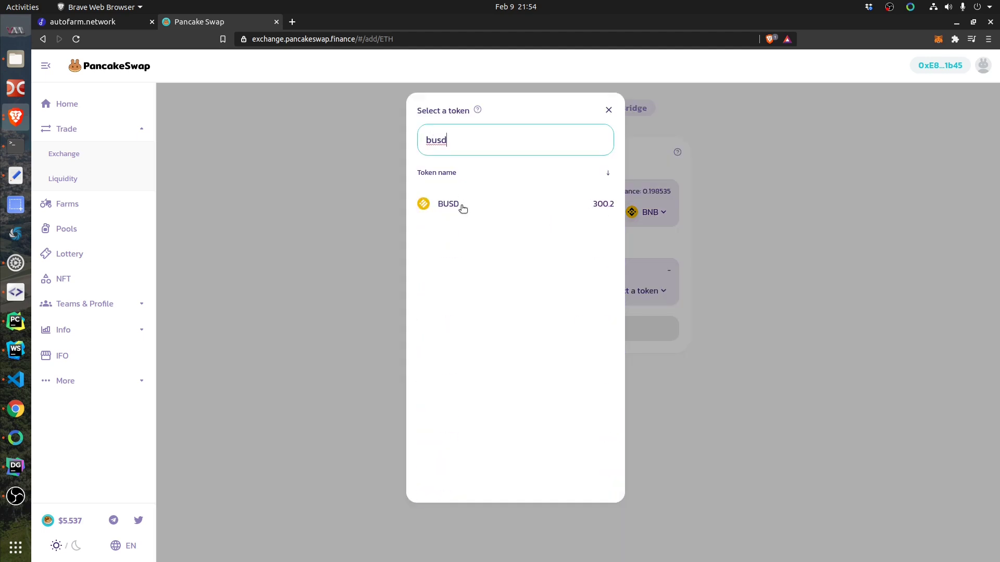
click(459, 204)
click(638, 289)
text(usdt)
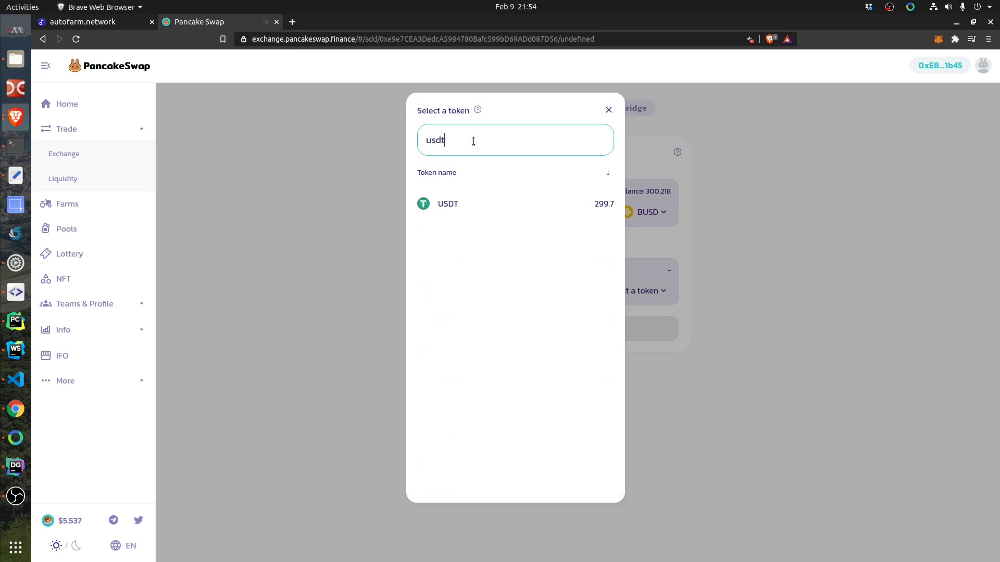
click(482, 216)
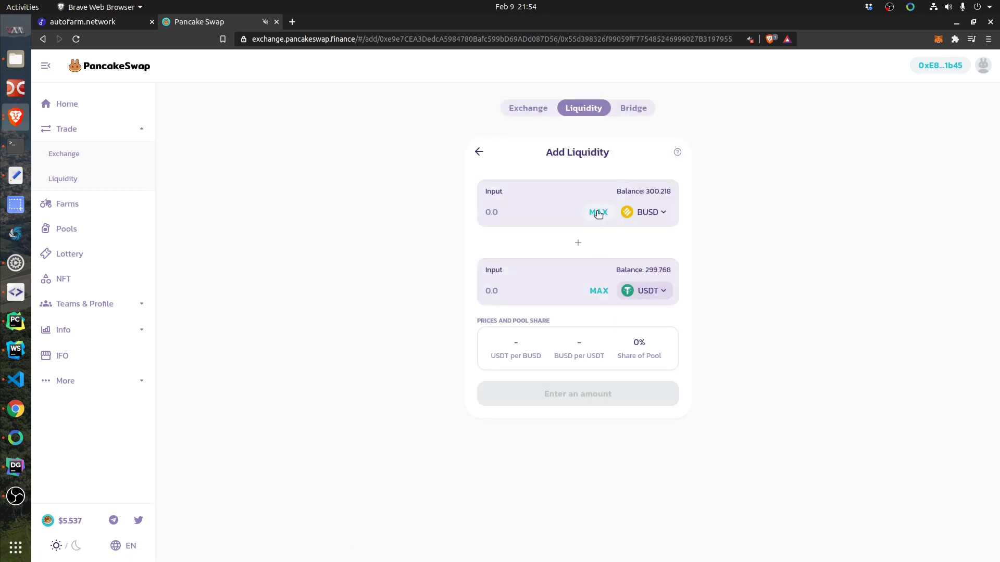
click(598, 213)
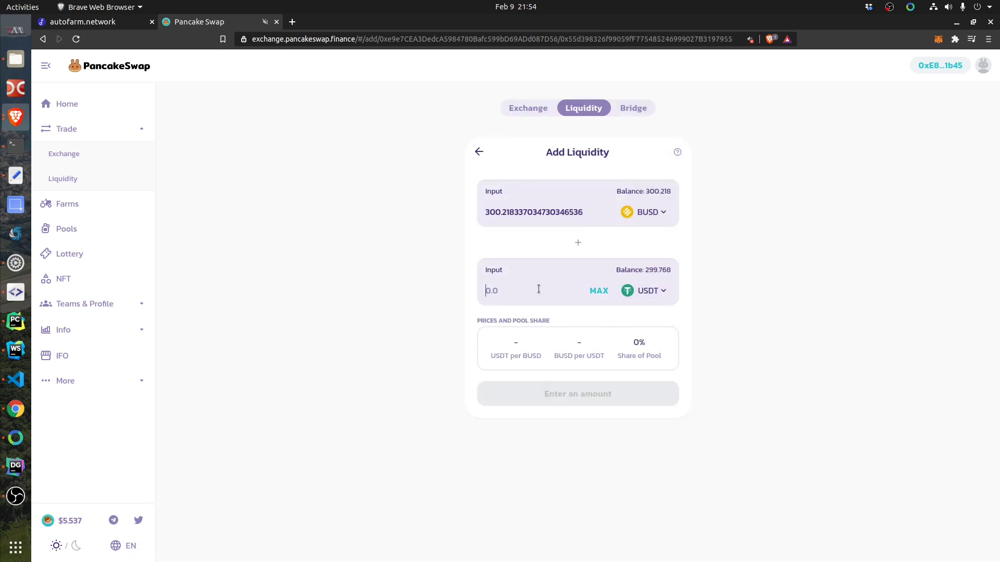
click(601, 292)
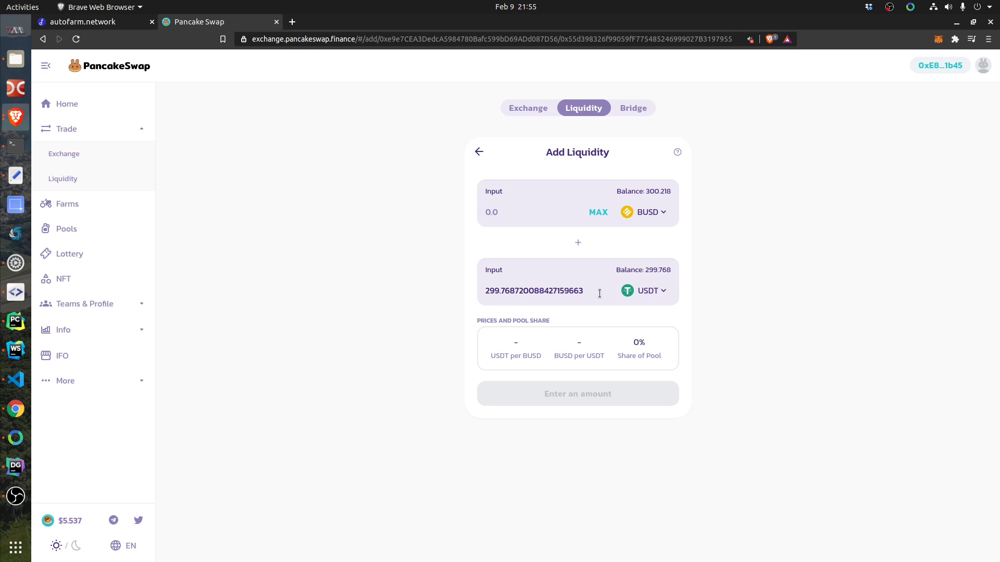
click(599, 211)
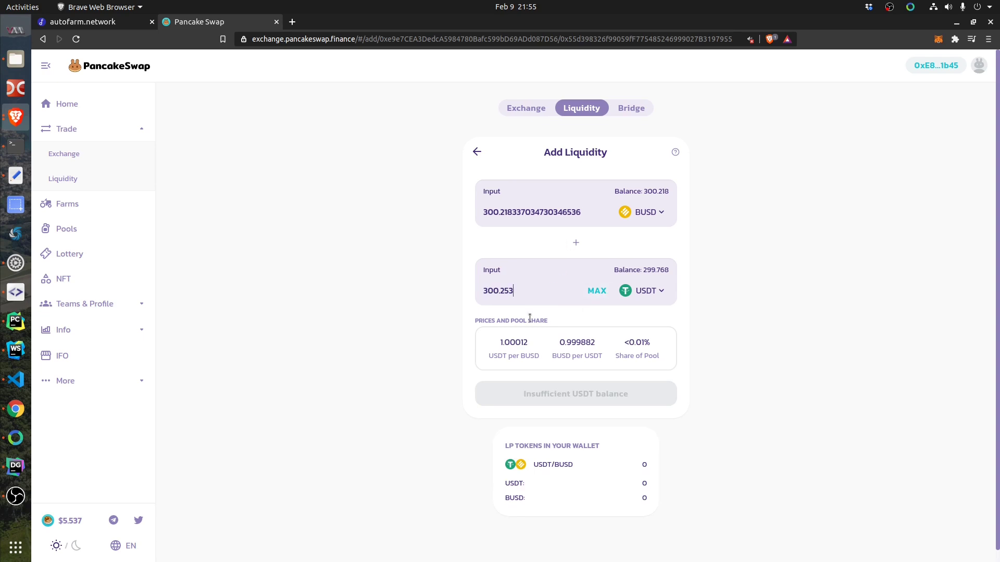
click(523, 292)
key(ctrl+a)
key(BackSpace)
key(ctrl+z)
Set the USDT deposit to the maximum wallet balance so the matching BUSD amount is calculated from it.
click(596, 290)
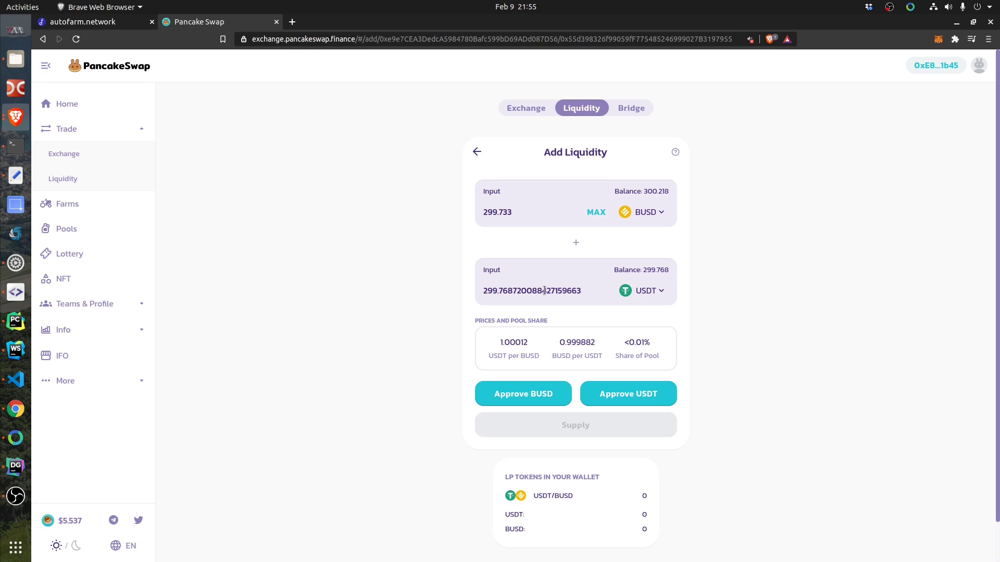
drag(583, 293, 486, 292)
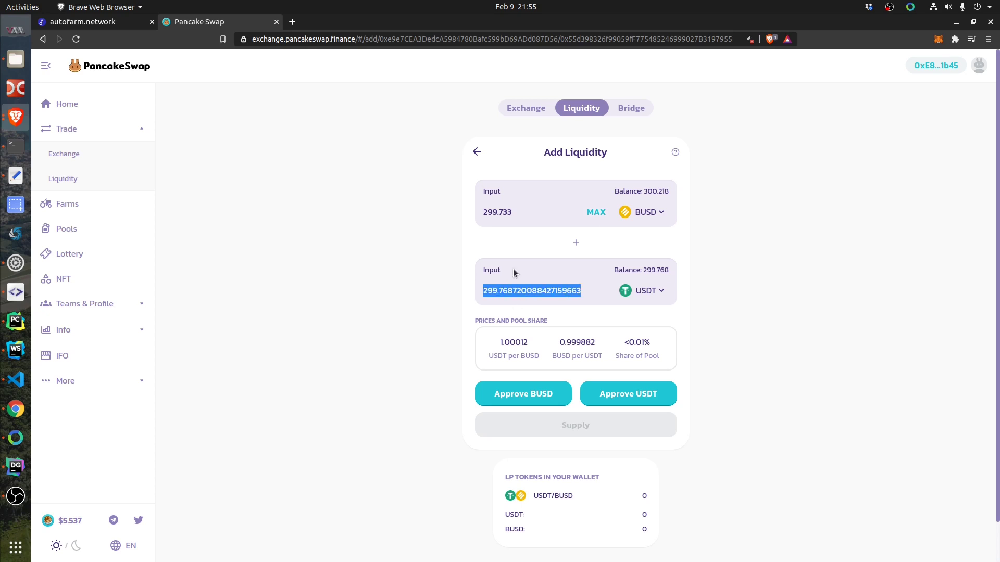
click(515, 217)
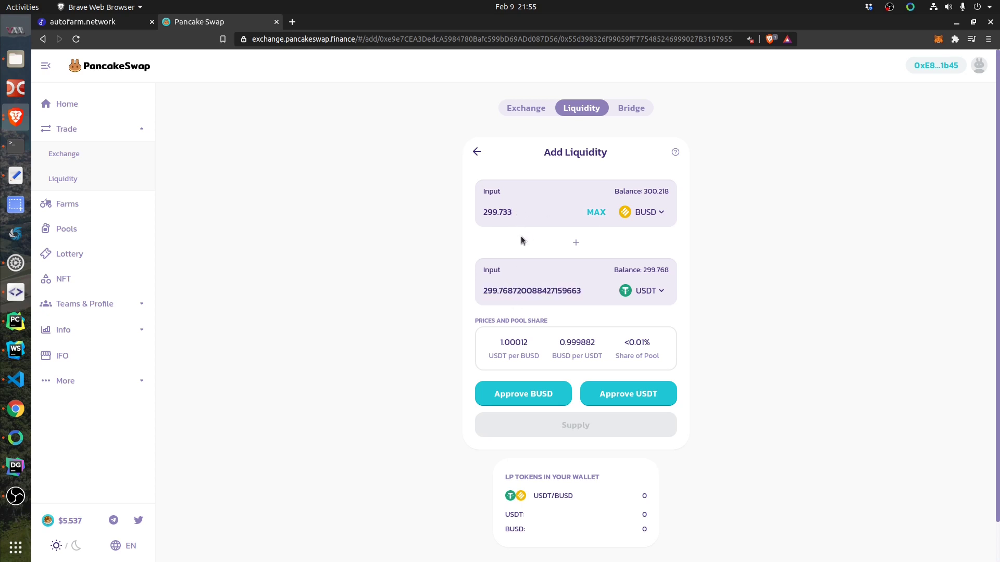
Approve both BUSD and USDT spending for PancakeSwap, confirming each permission request in MetaMask.
click(534, 392)
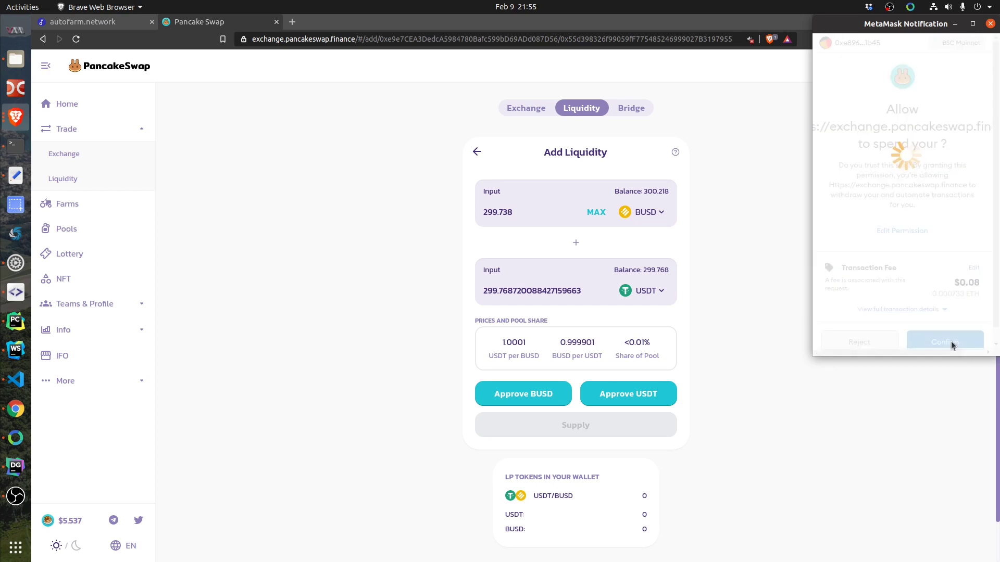
click(951, 337)
click(628, 393)
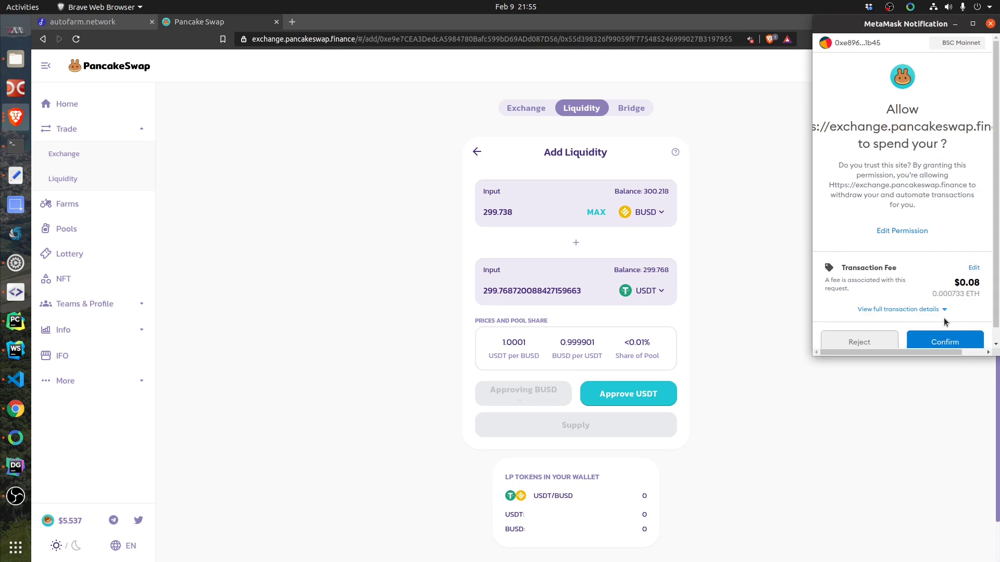
click(954, 336)
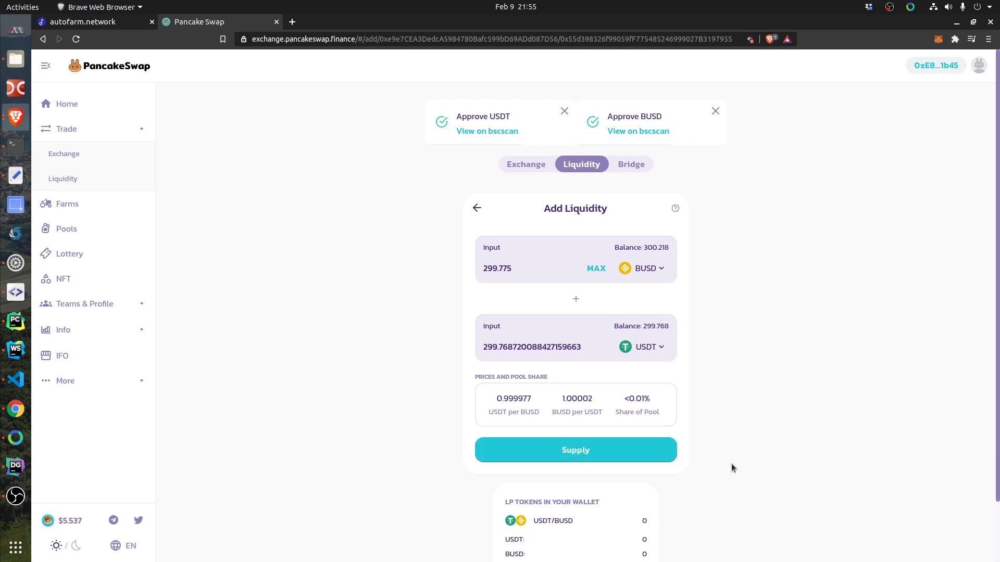
Supply the BUSD/USDT liquidity, confirm the transaction in MetaMask and close the submission dialog.
click(593, 451)
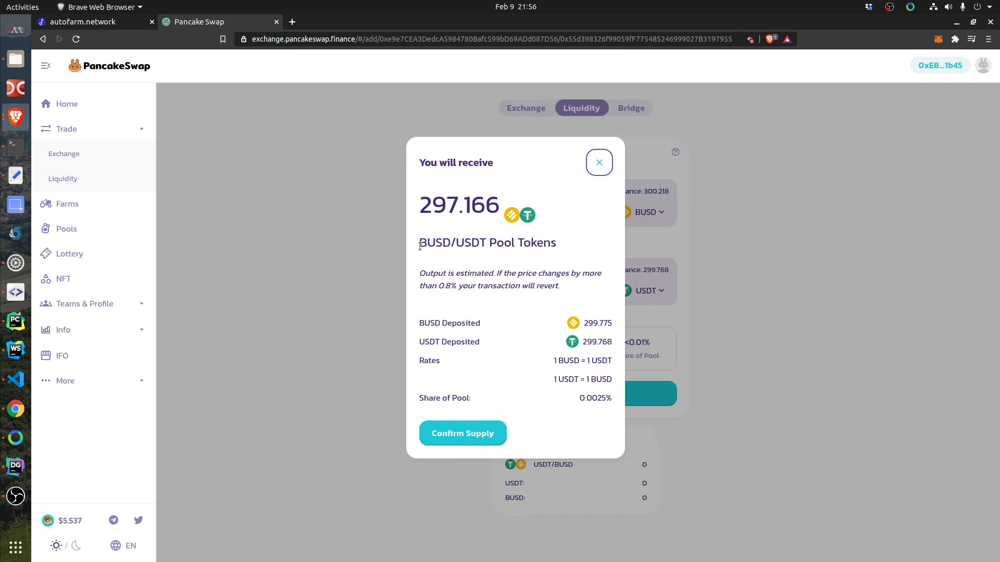
drag(422, 245, 513, 247)
click(558, 250)
click(475, 433)
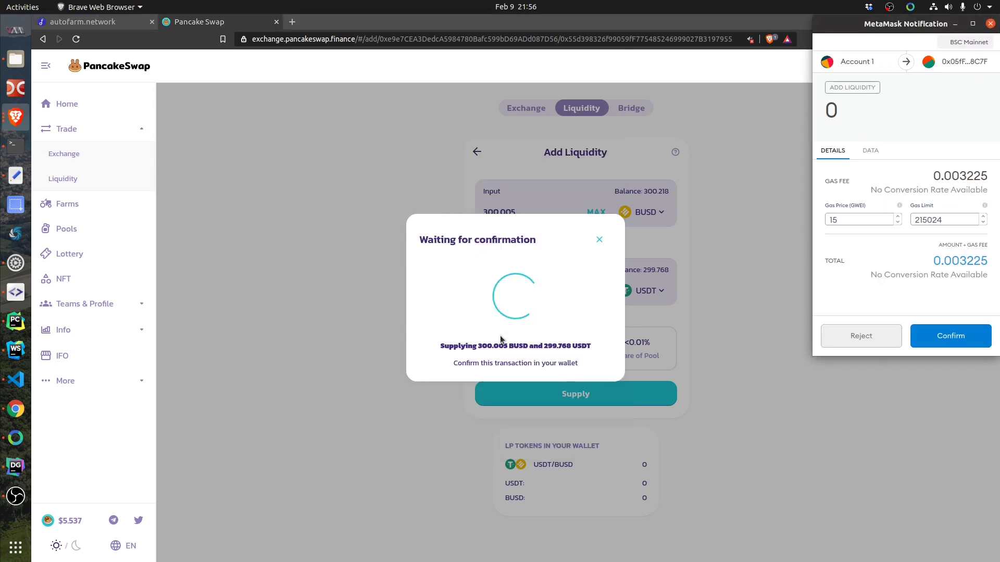
click(971, 340)
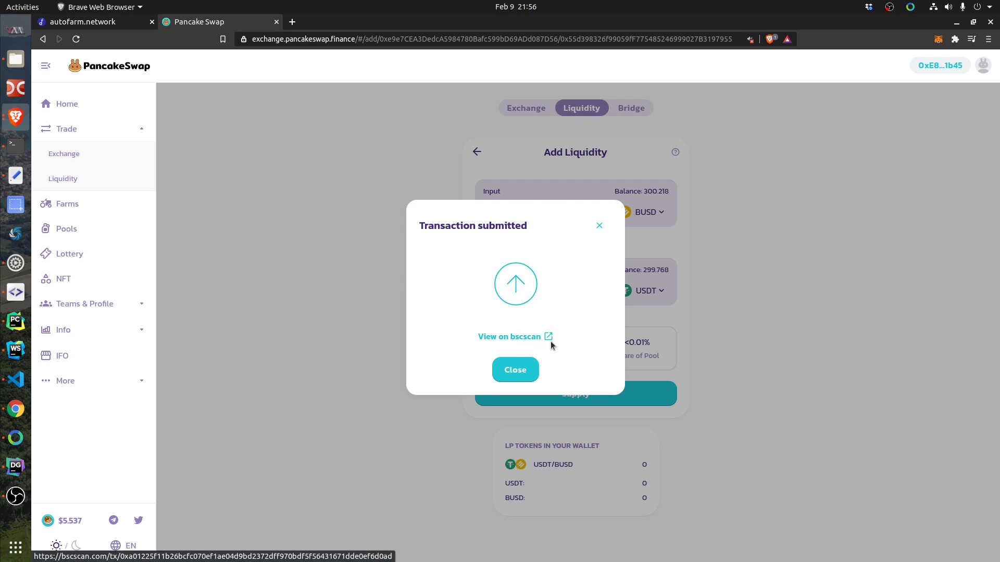
click(523, 373)
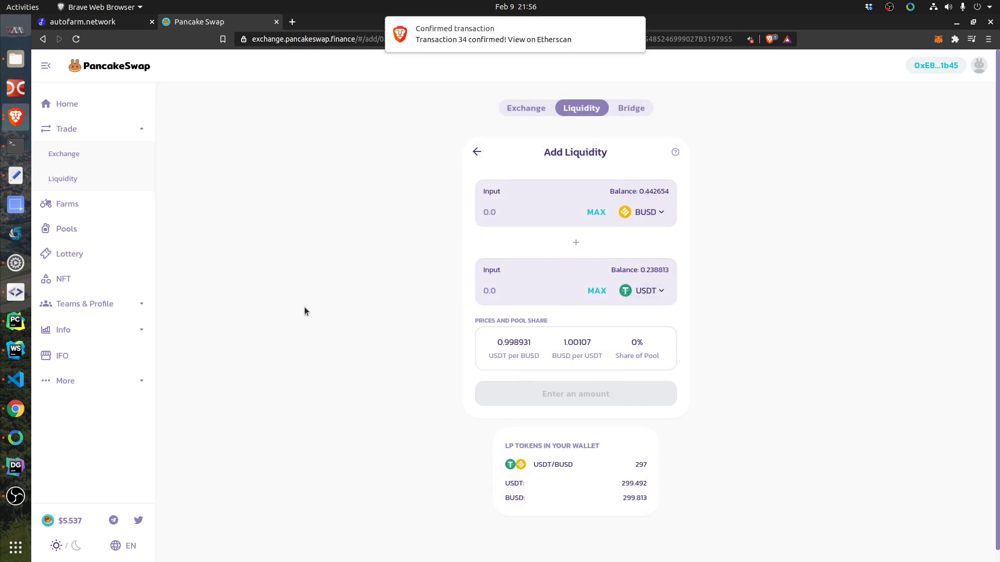
Dismiss the browser's confirmed transaction notification and PancakeSwap's notice about the added BUSD and USDT.
mouse_move(503, 33)
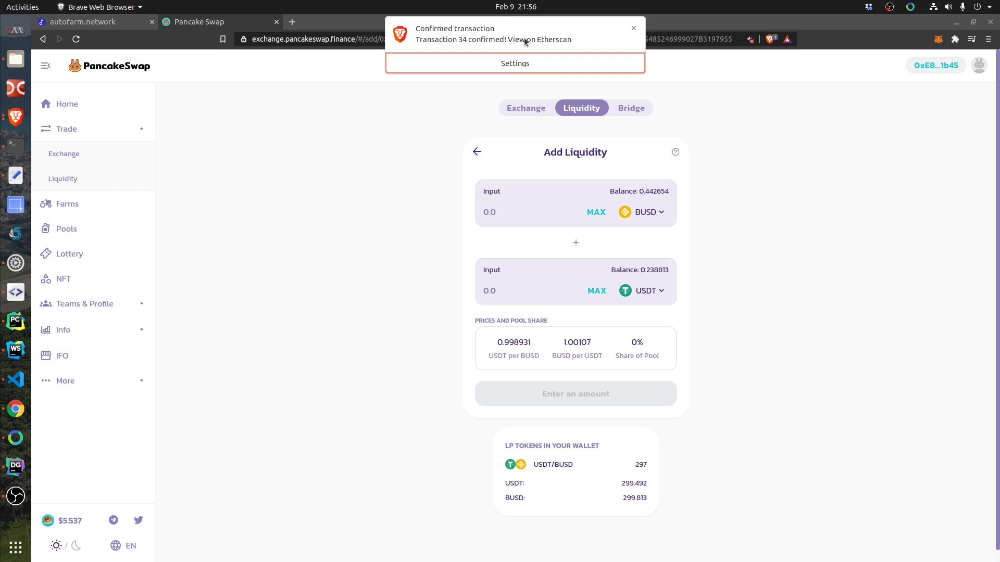
click(634, 28)
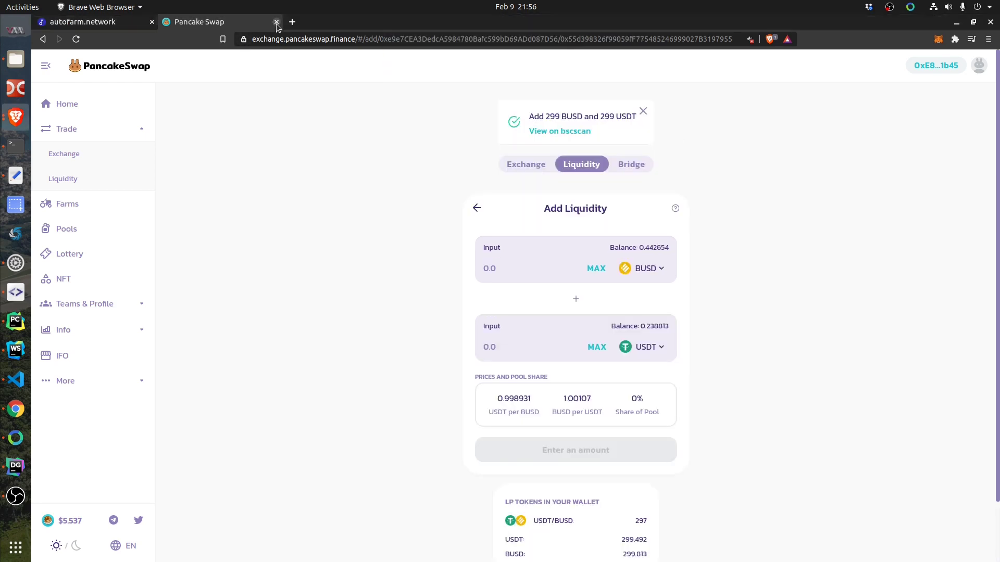
click(646, 111)
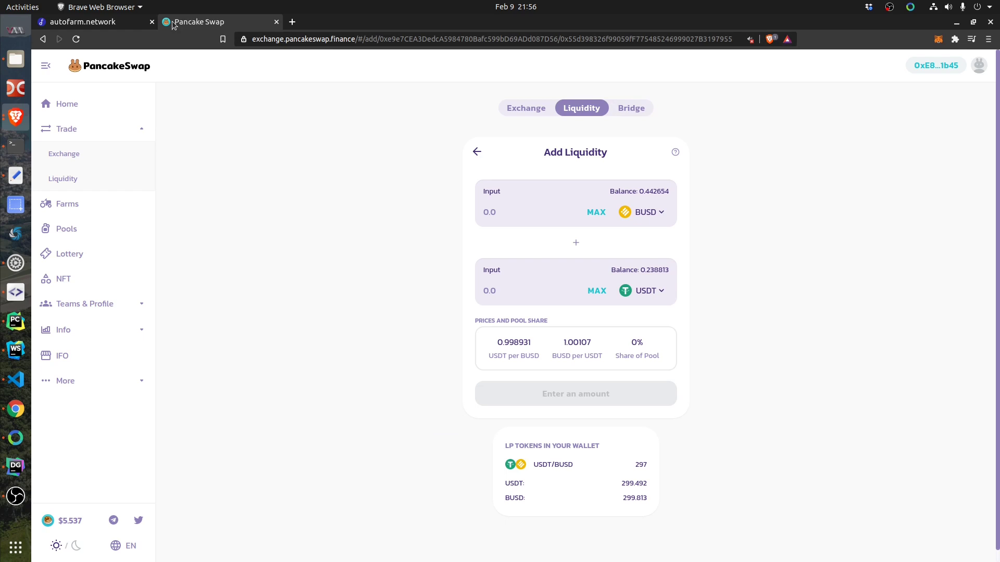
Close the PancakeSwap page, reload Autofarm and expand the BUSD-USDT LP vault's details.
click(276, 21)
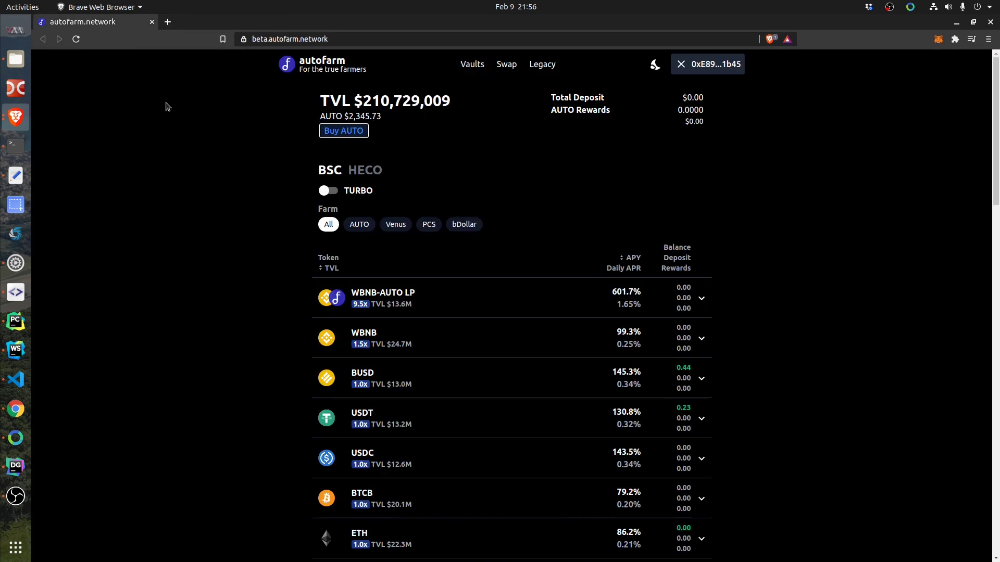
click(76, 39)
scroll(235, 241, down, 8)
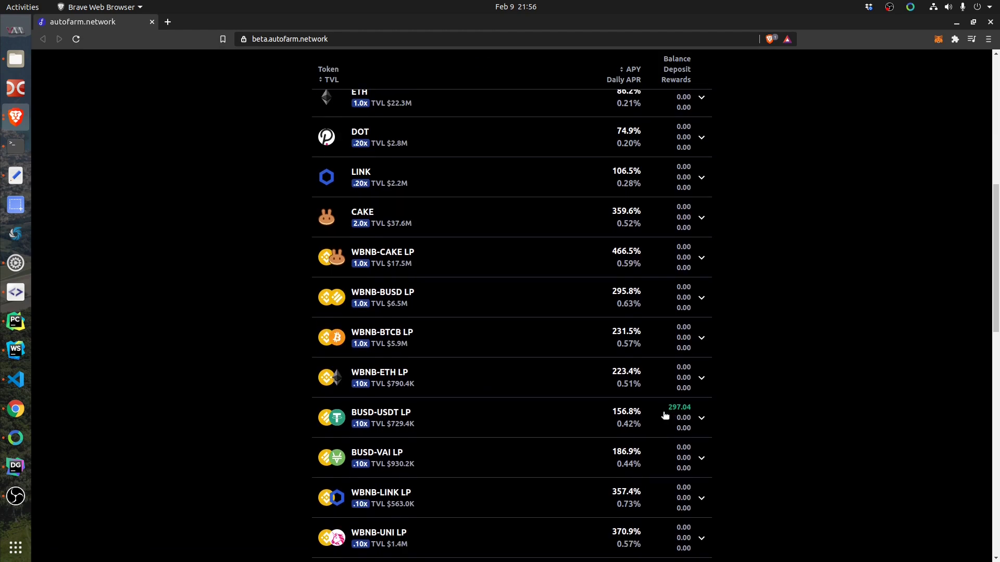
click(701, 418)
scroll(803, 427, down, 3)
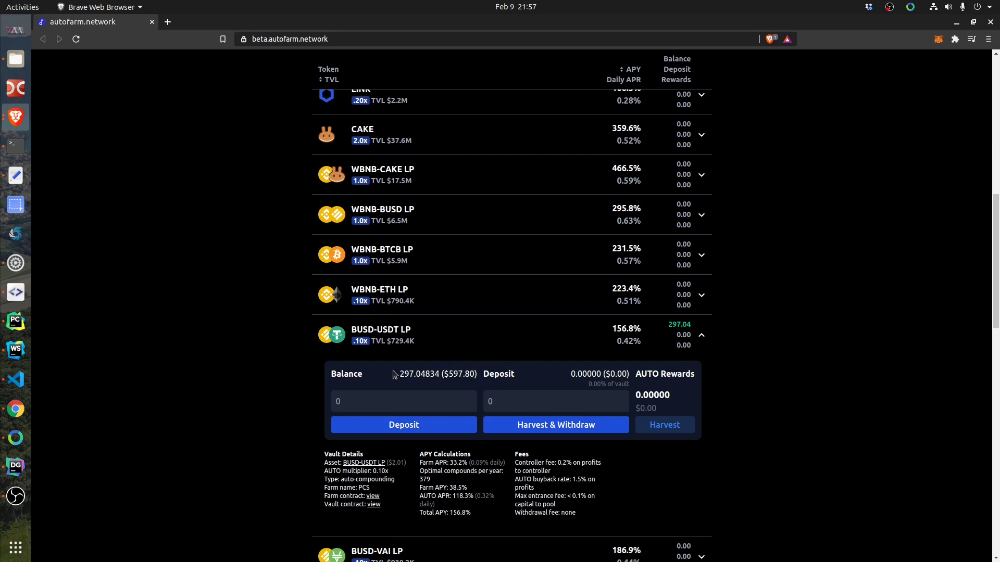
Fill the BUSD-USDT LP vault's deposit amount with the full wallet balance, 297.048340590638487597.
click(411, 401)
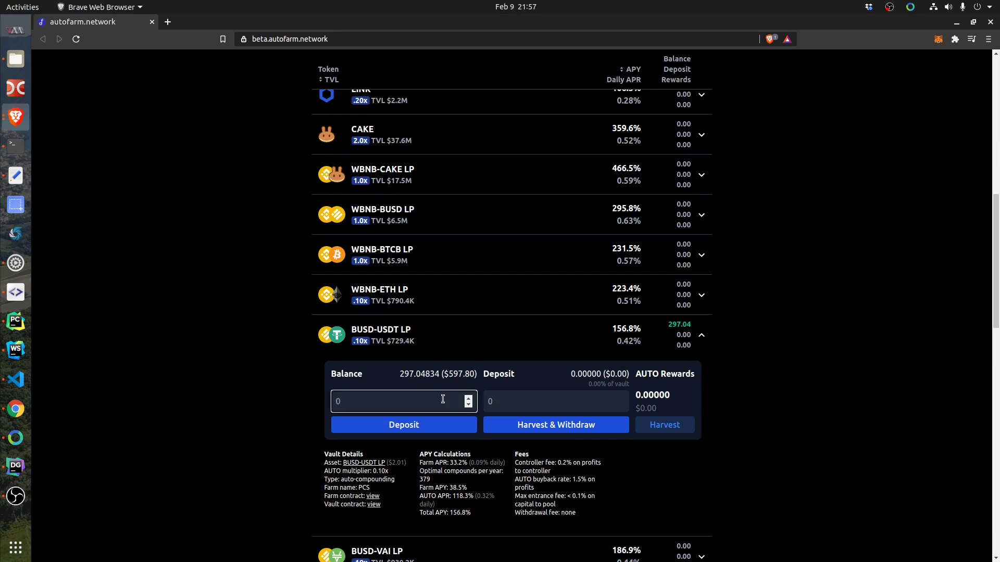
drag(400, 378, 439, 379)
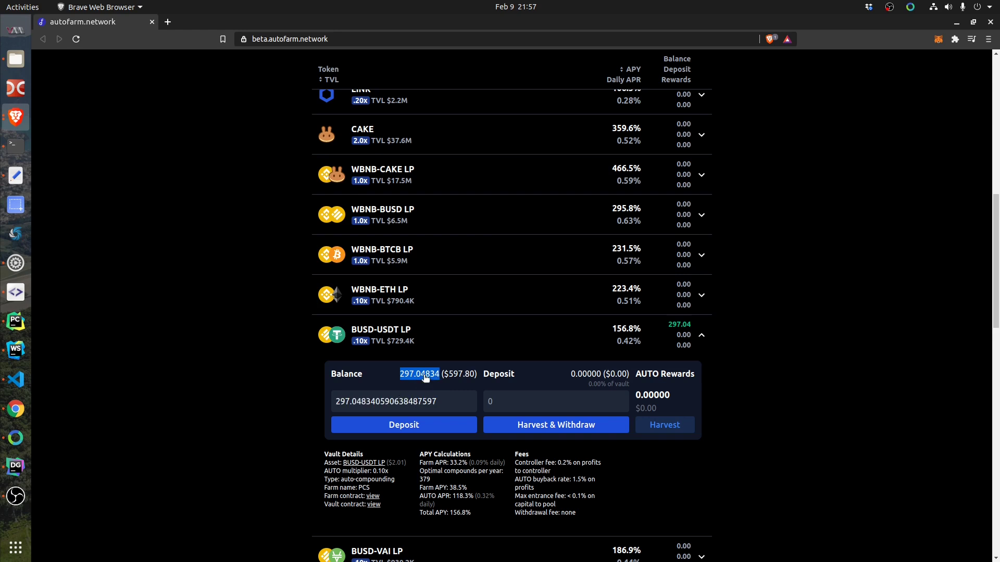
click(414, 405)
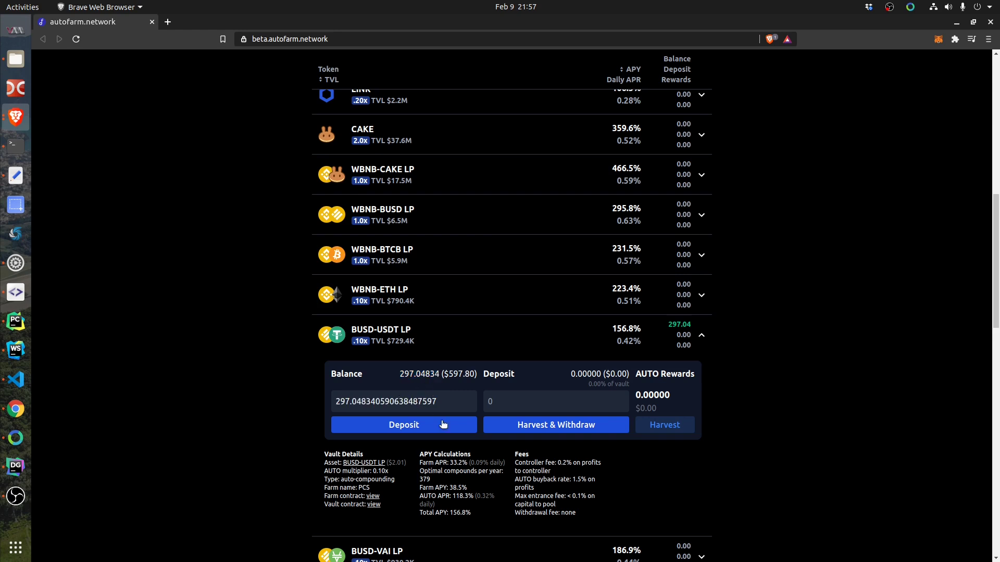
Deposit the LP tokens into the vault, confirming the Cake-LP spending permission and the deposit transaction in MetaMask.
click(409, 428)
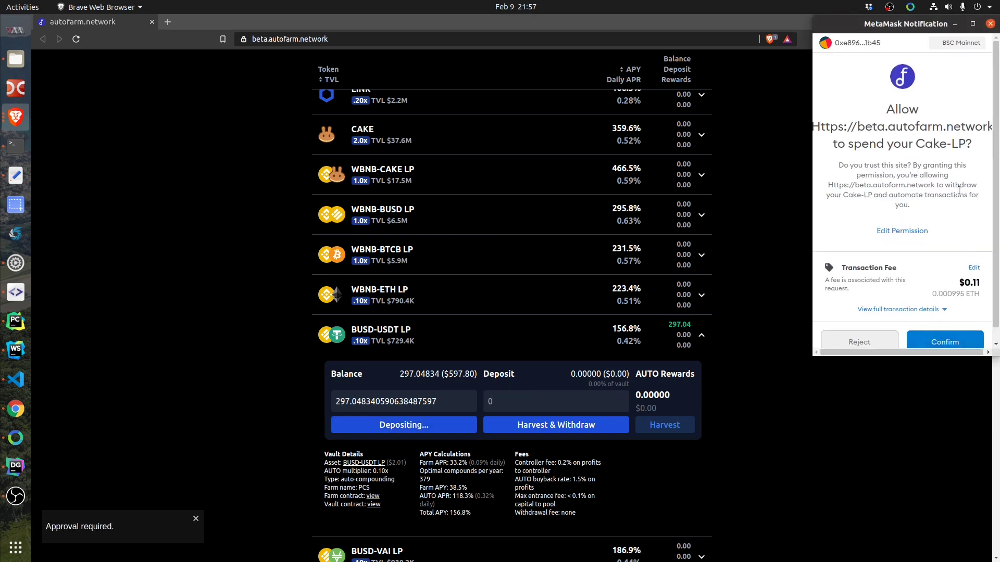
click(937, 341)
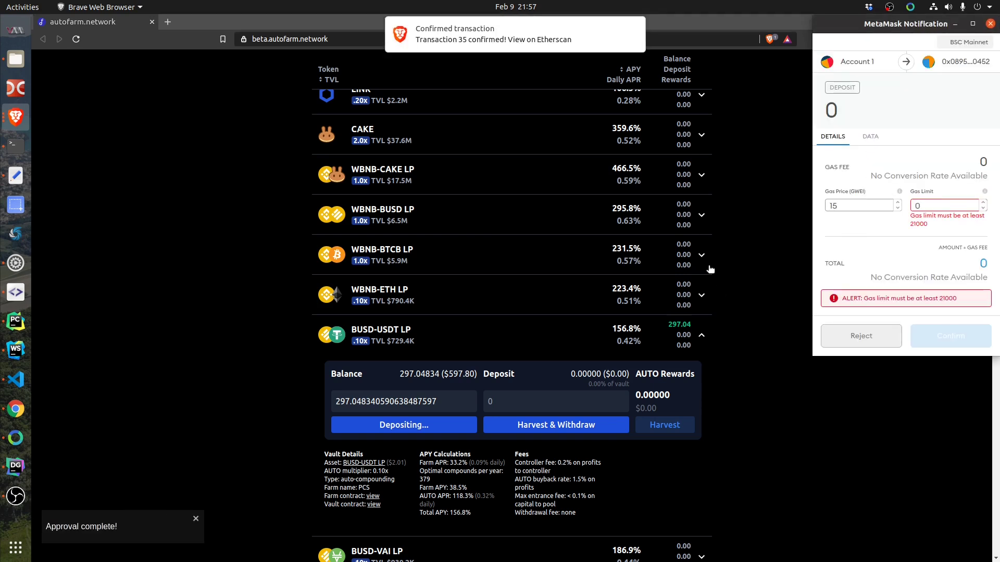
mouse_move(582, 44)
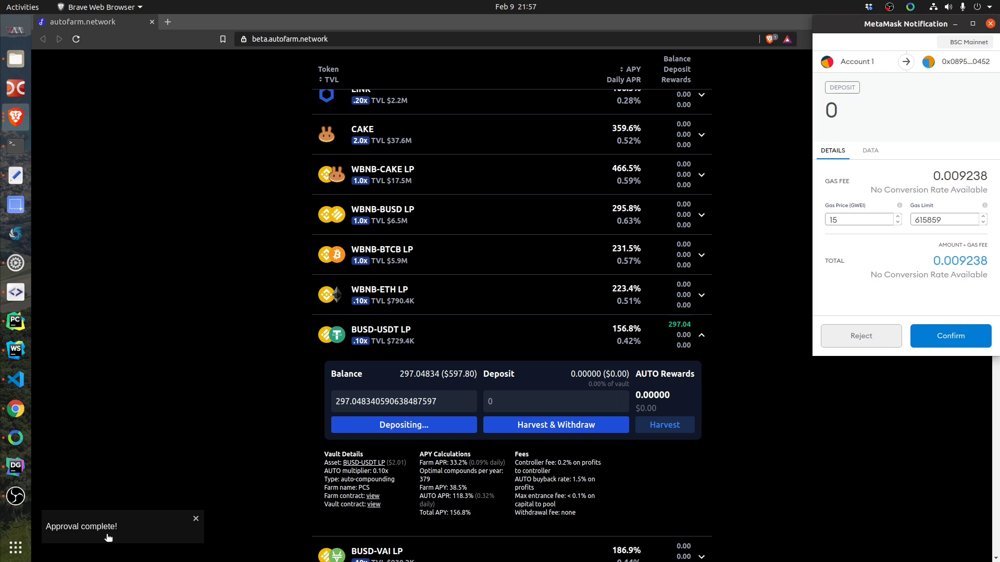
click(950, 336)
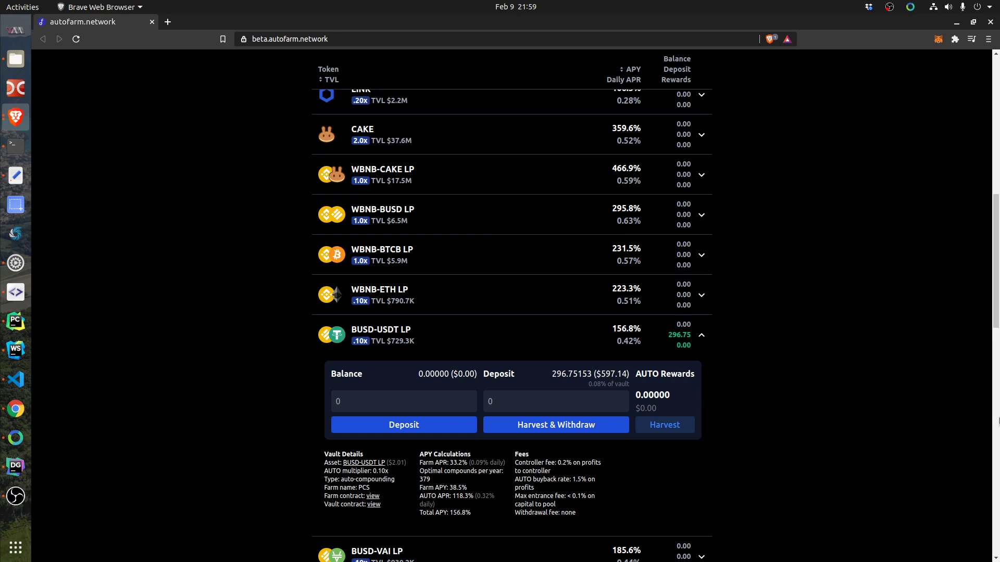
Check the total deposit summary above the vault list and highlight the beta.autofarm.network address.
drag(994, 234, 990, 70)
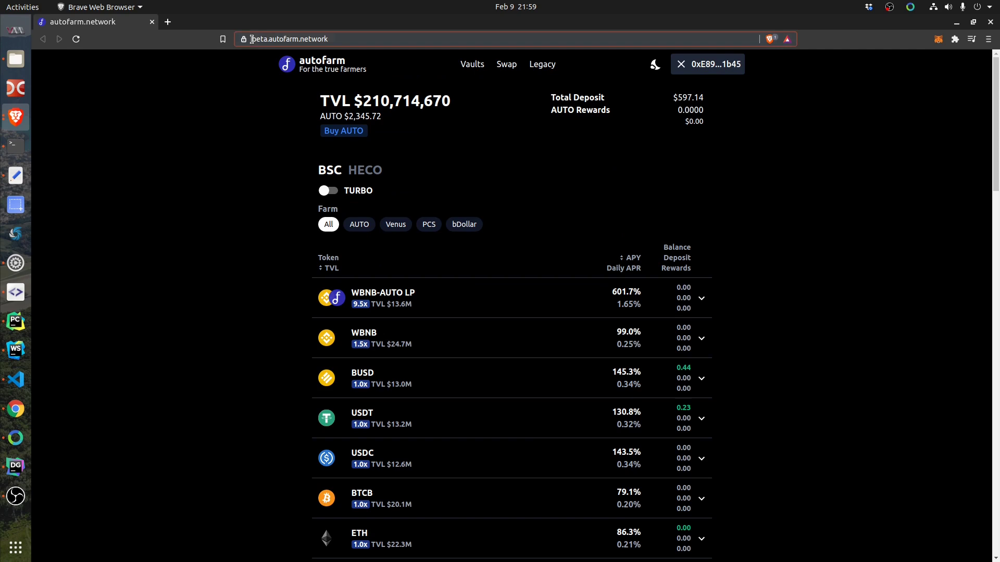
drag(252, 39, 345, 39)
click(180, 191)
View Autofarm's Swap page, highlight its text and return to the vault list.
click(505, 67)
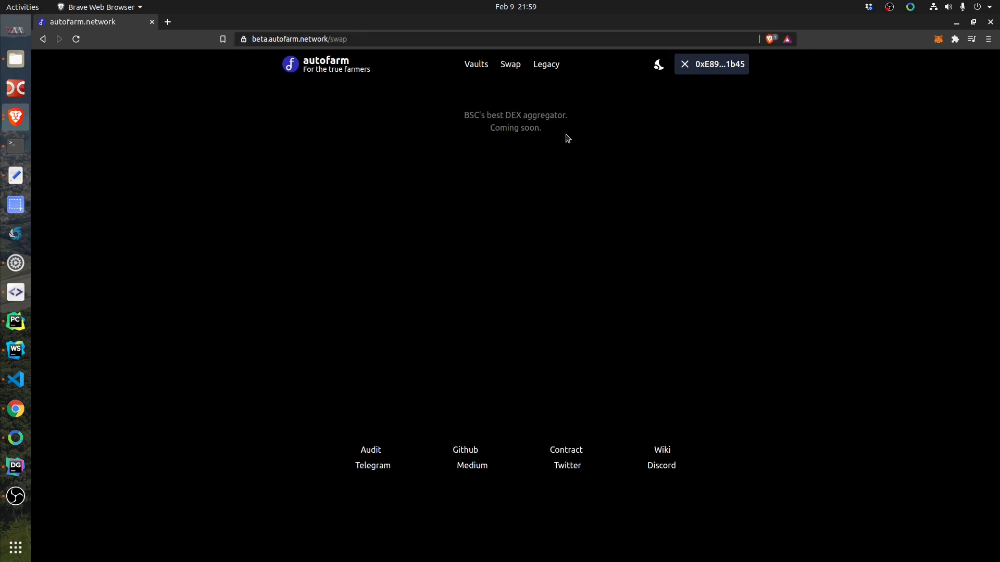
drag(565, 133, 424, 145)
click(424, 145)
click(43, 40)
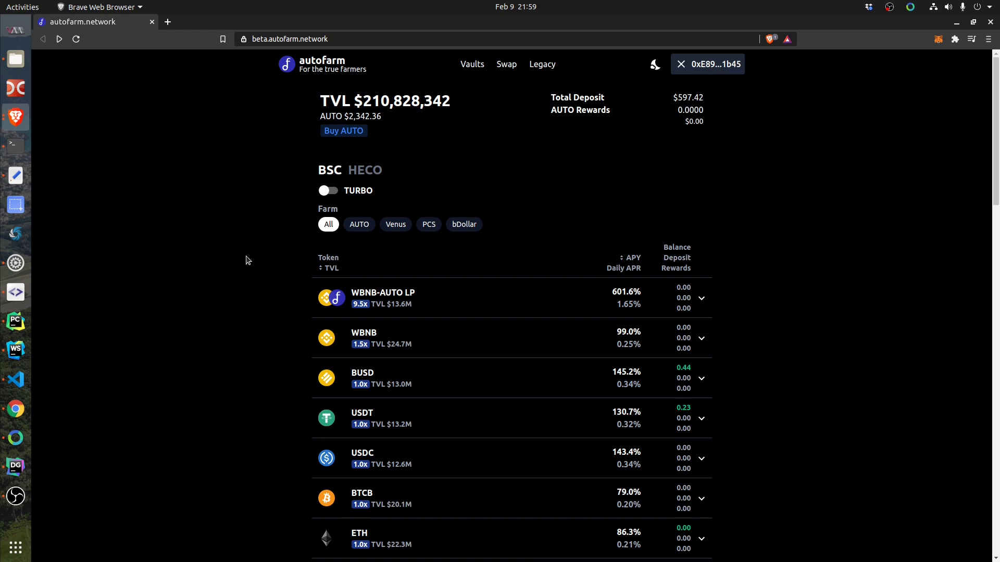
scroll(247, 261, down, 5)
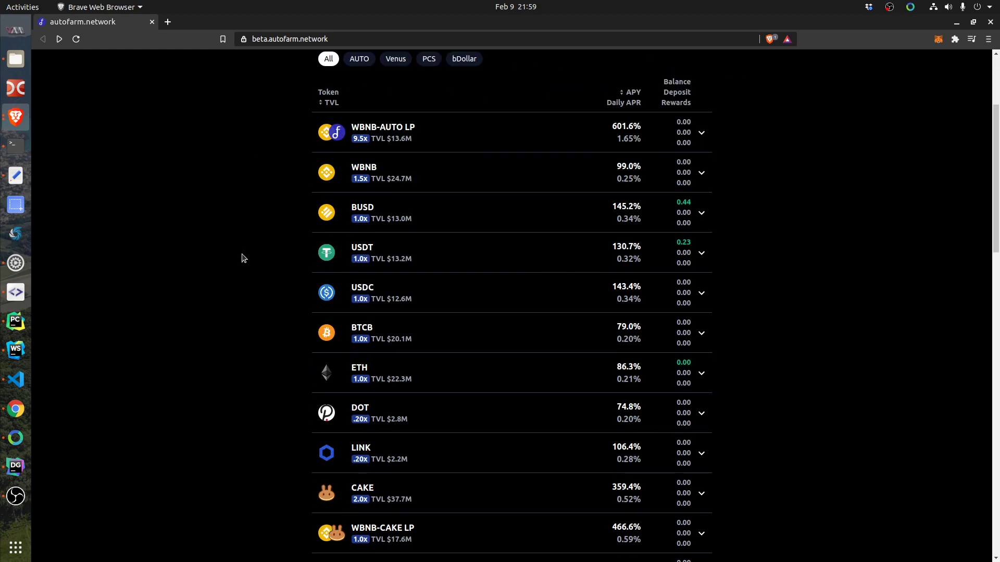